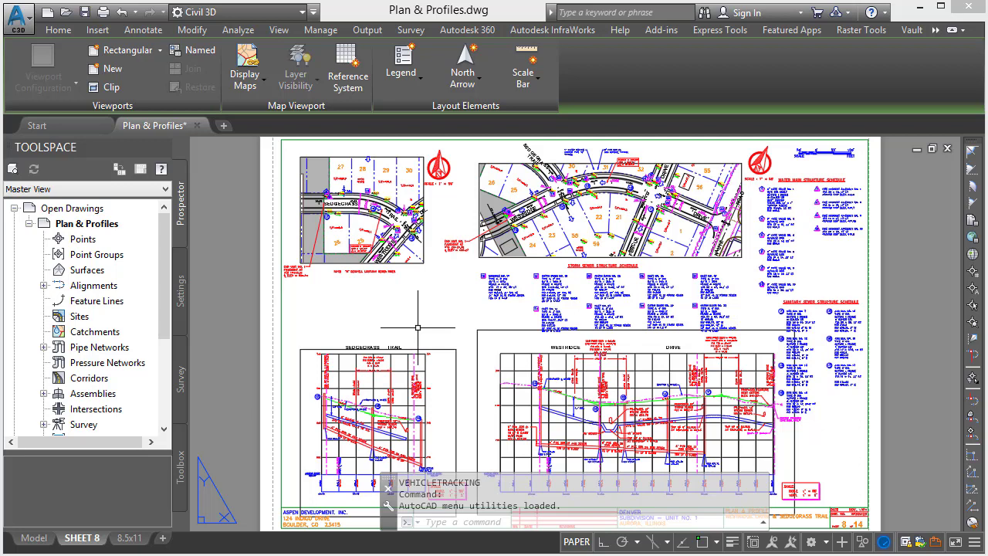
# Run List Viewport Scale on the lower-left profile viewport, which reports PS:MS == 1:50.
pyautogui.click(711, 31)
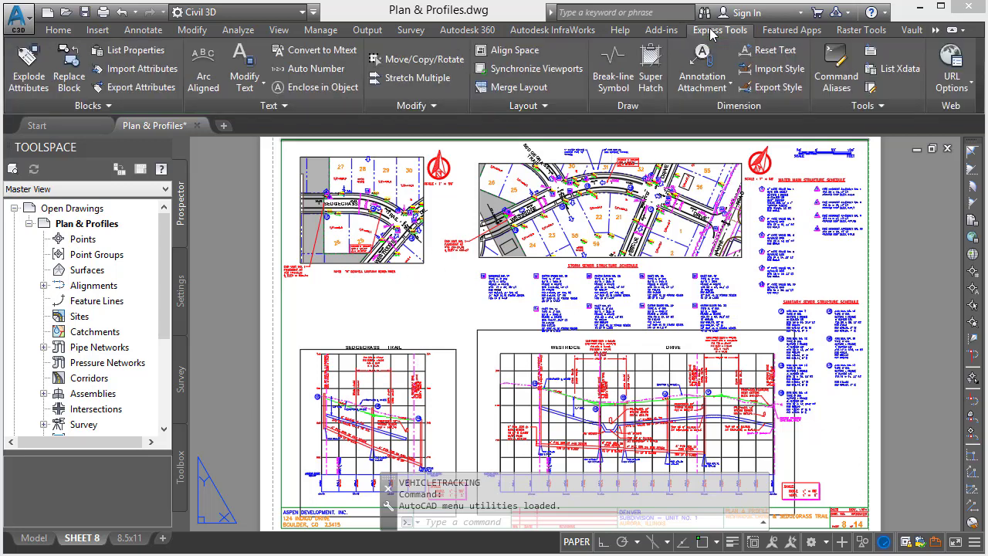
pyautogui.click(538, 107)
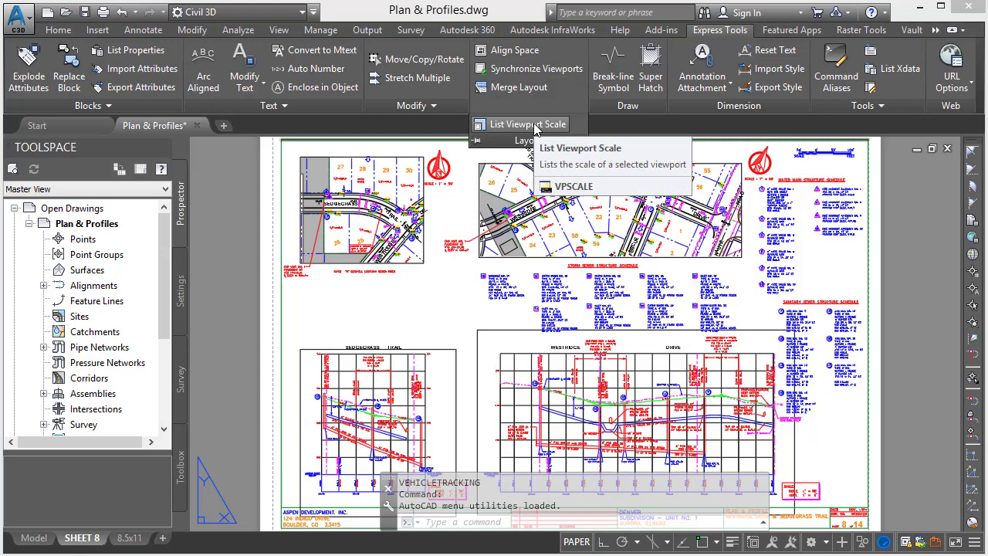
pyautogui.click(528, 125)
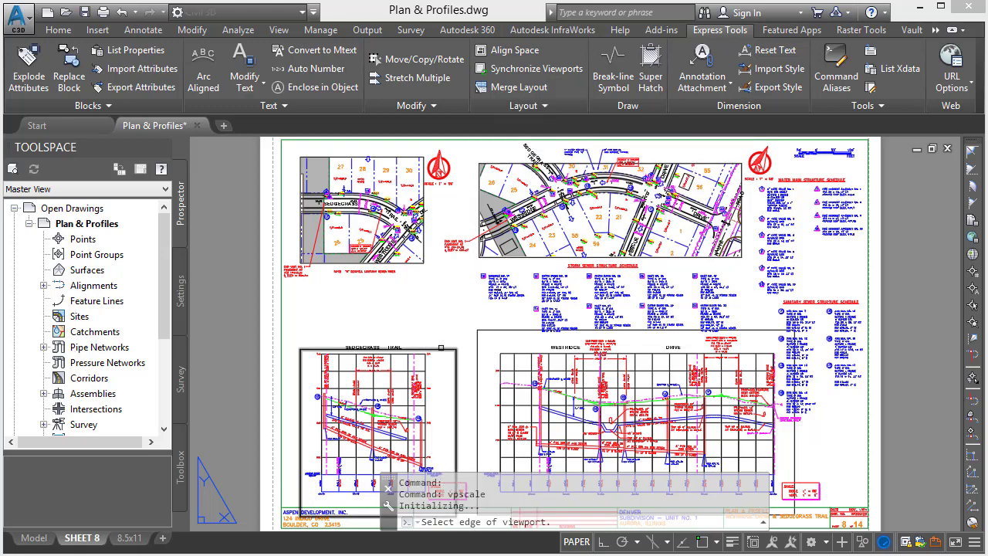
pyautogui.click(441, 349)
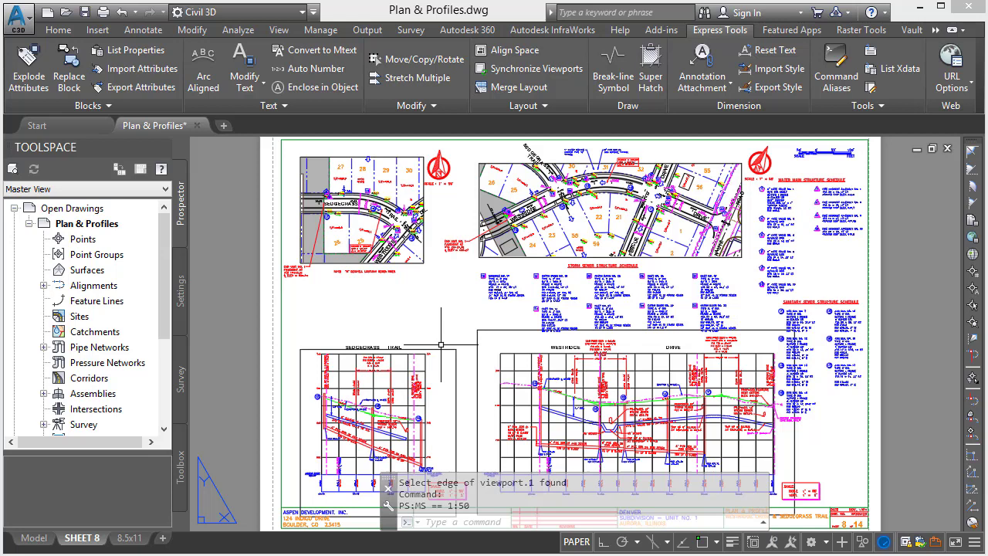
pyautogui.moveTo(442, 349)
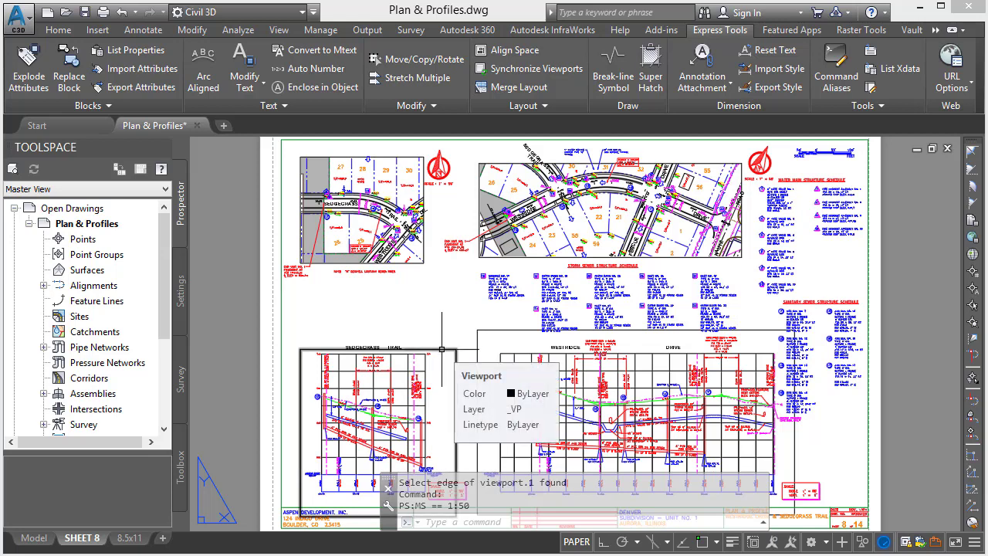
pyautogui.click(442, 349)
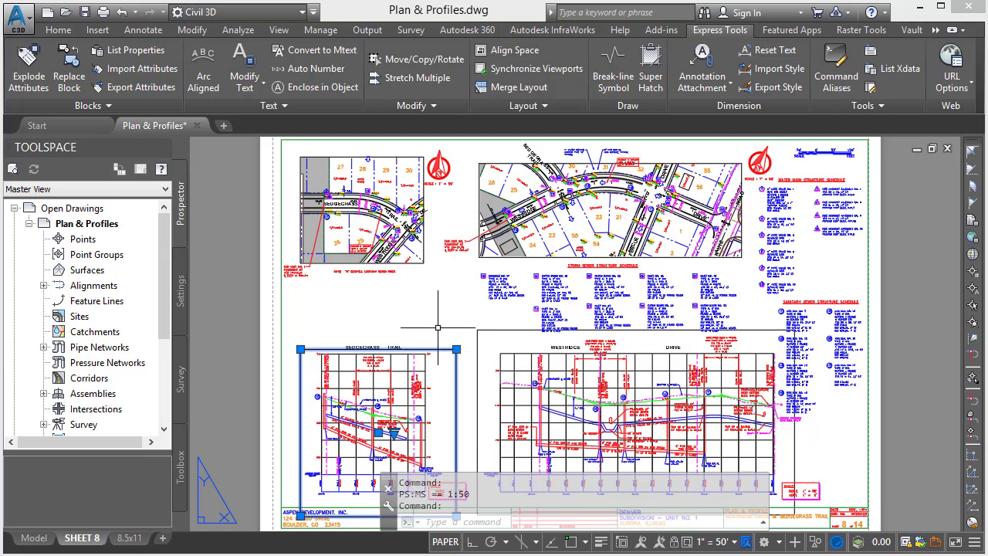
pyautogui.click(732, 542)
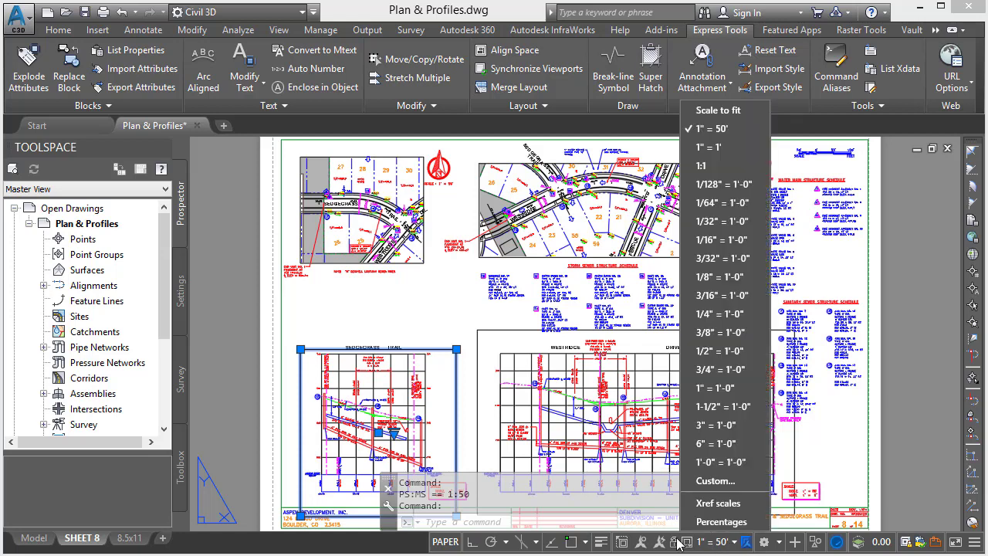
pyautogui.click(426, 324)
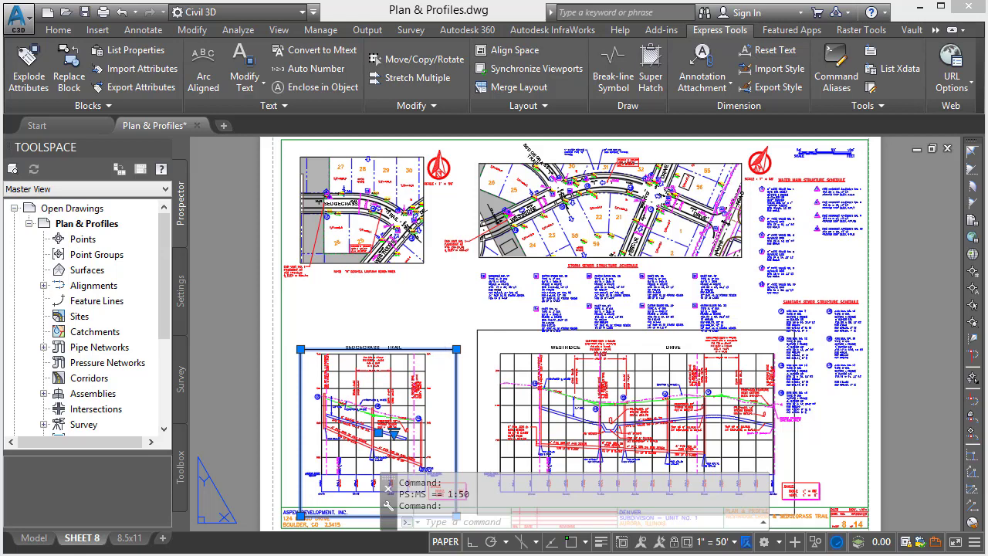
pyautogui.press('Escape')
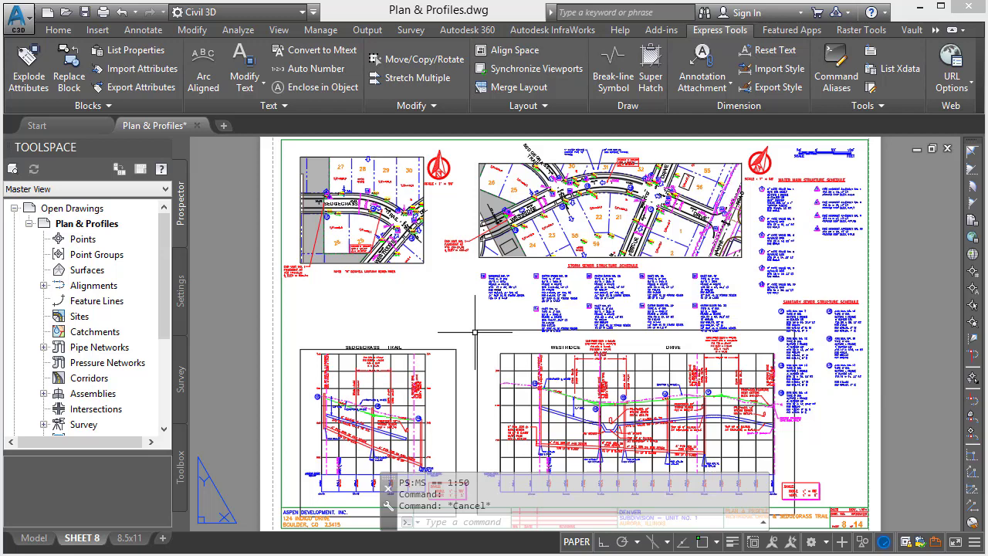
pyautogui.moveTo(475, 334)
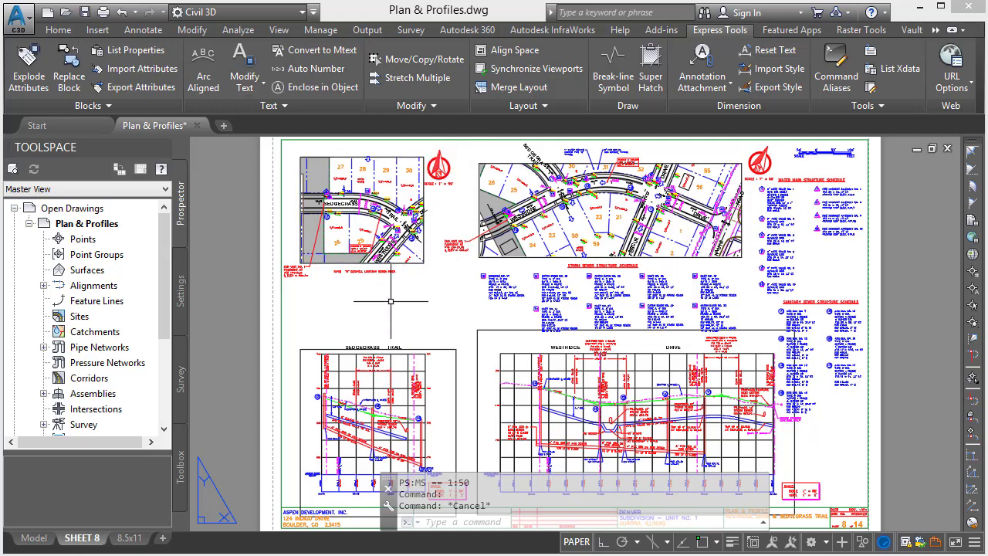
# Open CUI and show the ACAD file's Rollover Tooltips, with Color, Layer and Linetype enabled.
pyautogui.write('cl')
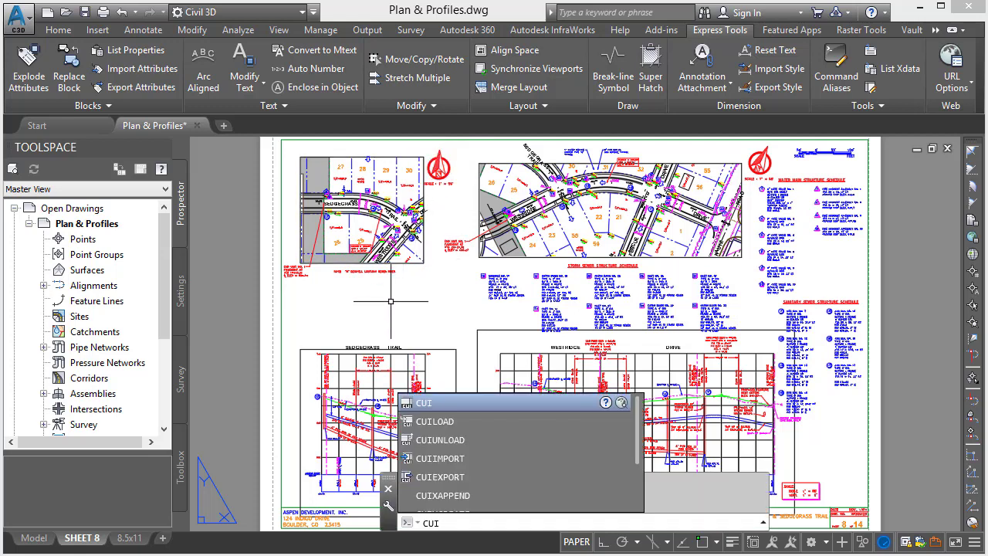
pyautogui.press('BackSpace')
pyautogui.press('BackSpace')
pyautogui.write('cui')
pyautogui.press('Return')
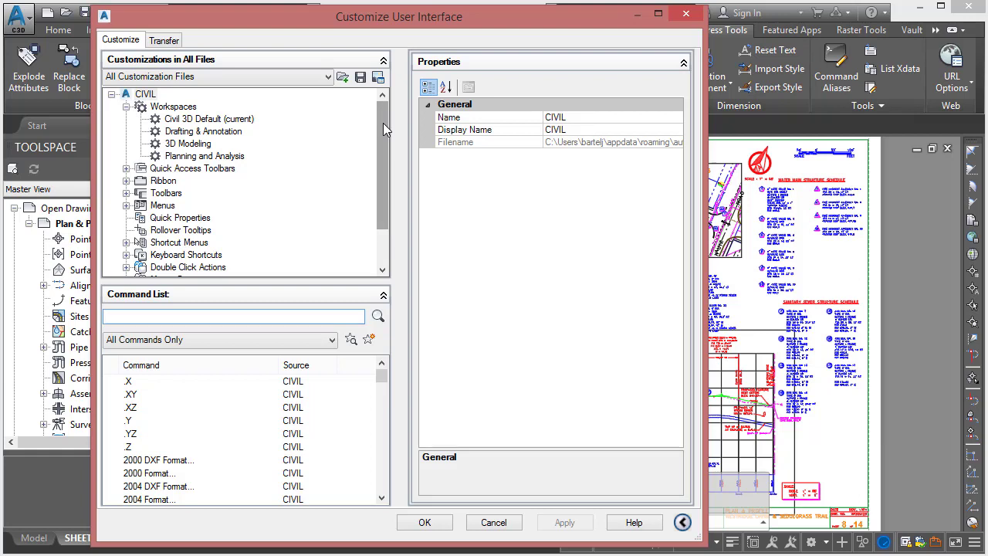
pyautogui.moveTo(382, 124); pyautogui.dragTo(381, 166)
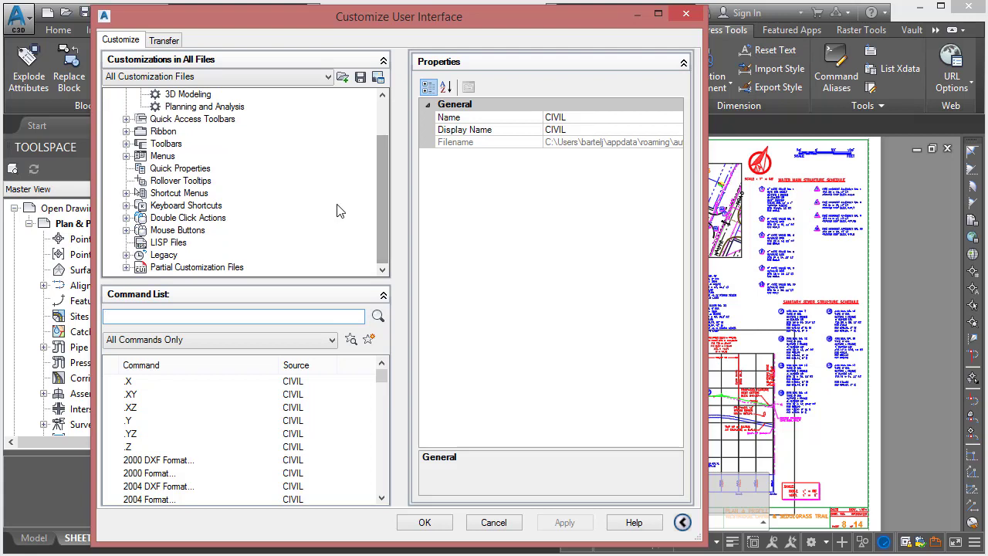
pyautogui.click(125, 268)
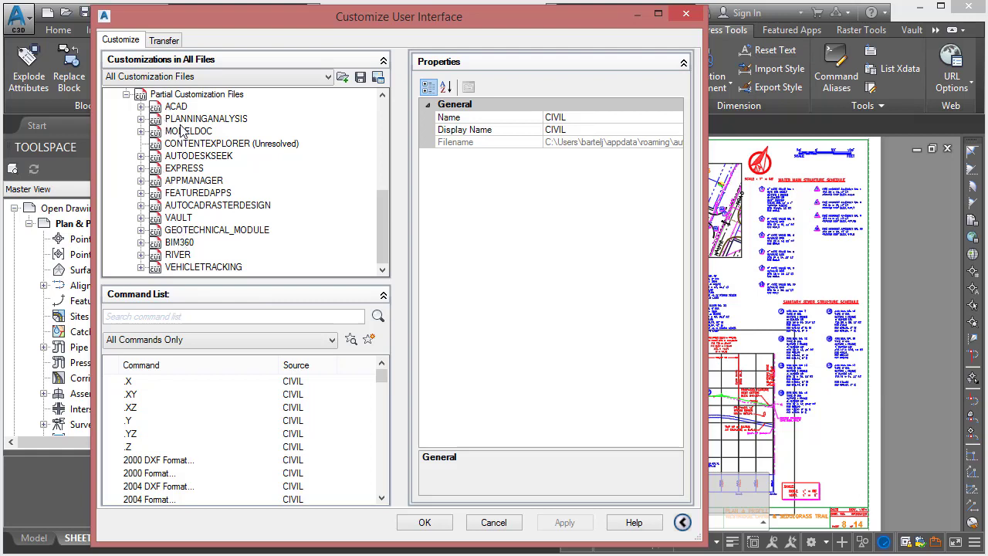
pyautogui.click(140, 107)
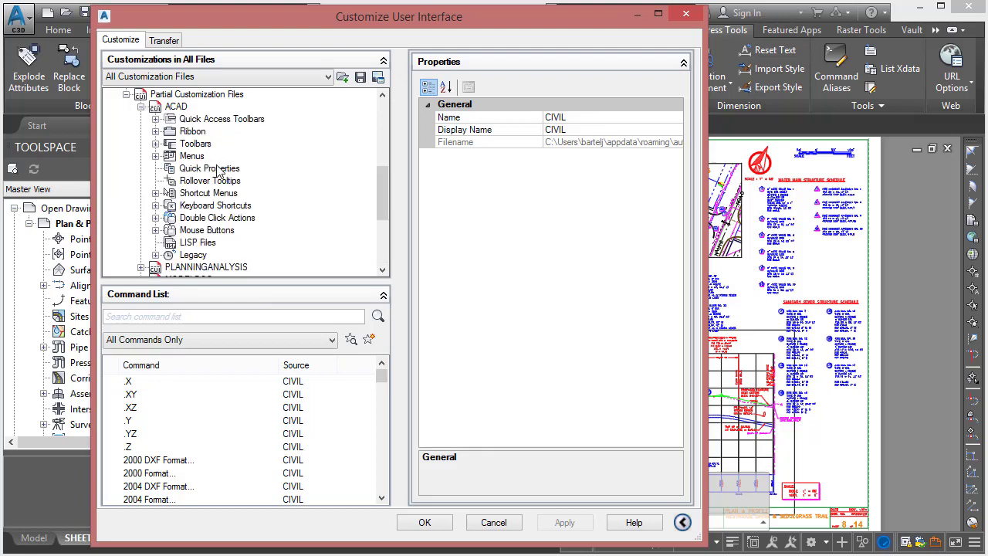
pyautogui.click(190, 182)
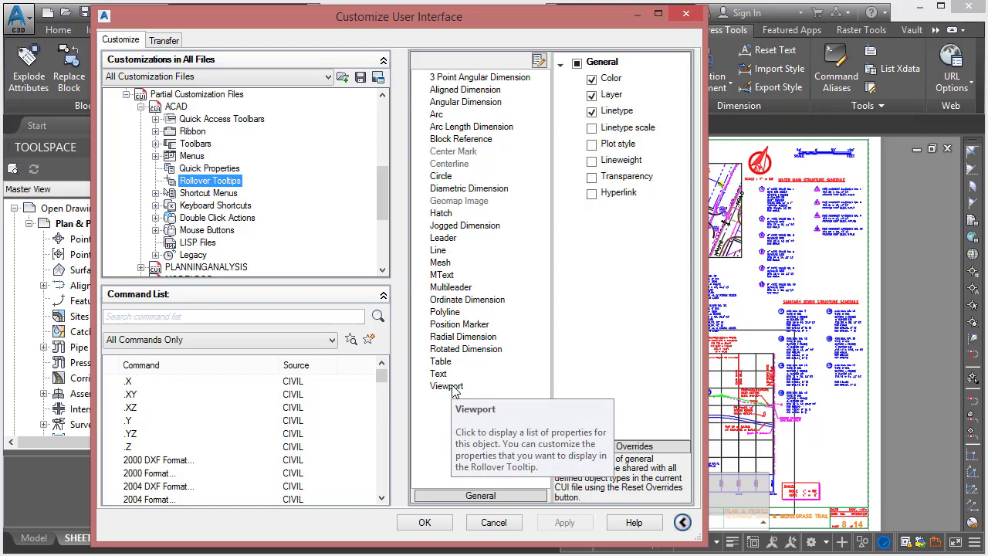
# Add the Display locked and Standard scale properties to the Viewport rollover tooltip.
pyautogui.click(451, 386)
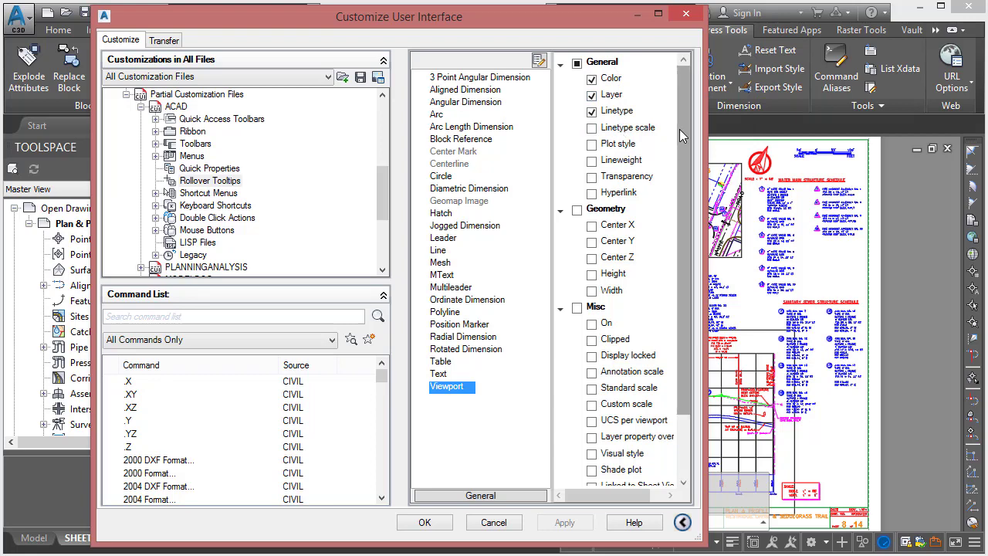
pyautogui.moveTo(683, 129); pyautogui.dragTo(682, 199)
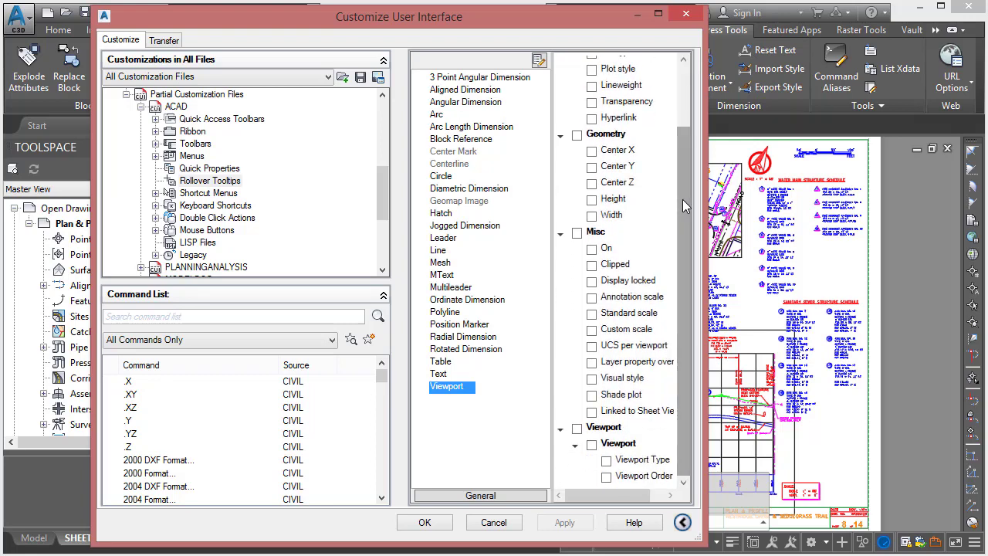
pyautogui.click(591, 281)
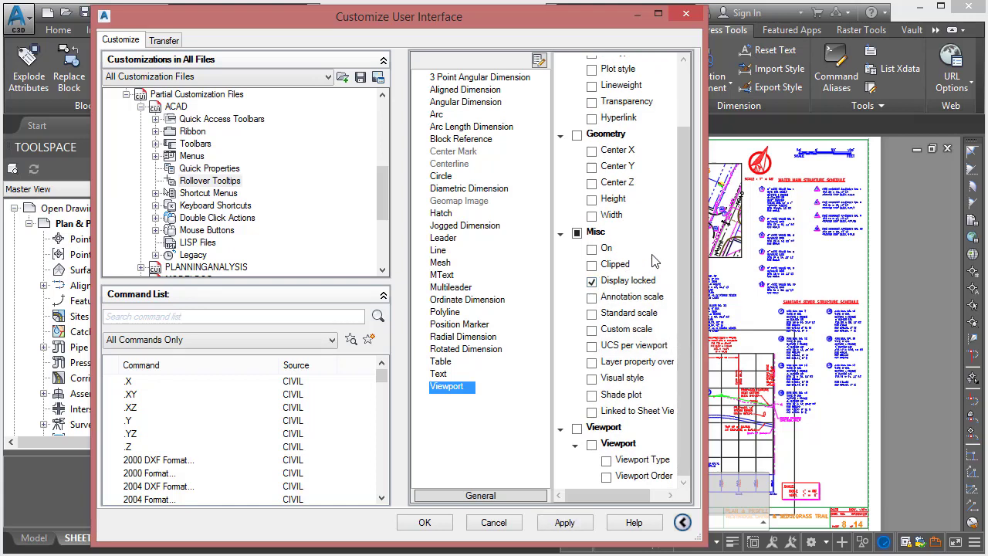
pyautogui.click(588, 315)
# Add Misc > Name to the Block Reference tooltip and apply the CUI changes with OK.
pyautogui.click(488, 140)
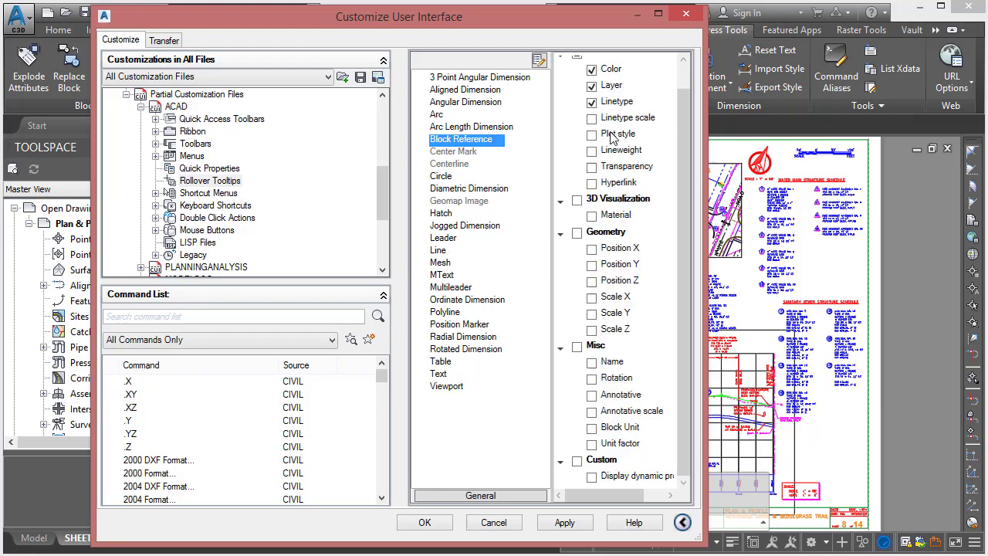
pyautogui.moveTo(680, 121); pyautogui.dragTo(685, 89)
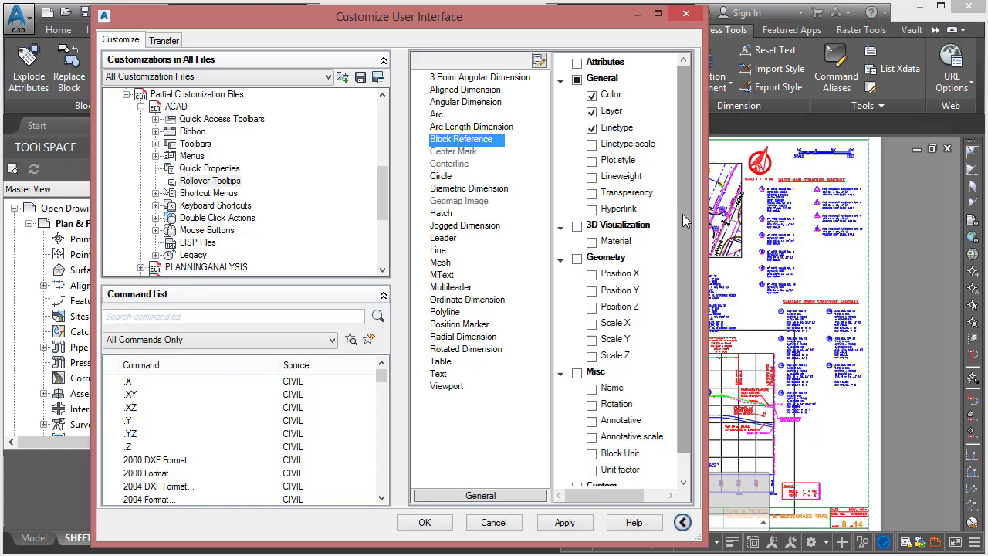
pyautogui.moveTo(682, 214); pyautogui.dragTo(684, 258)
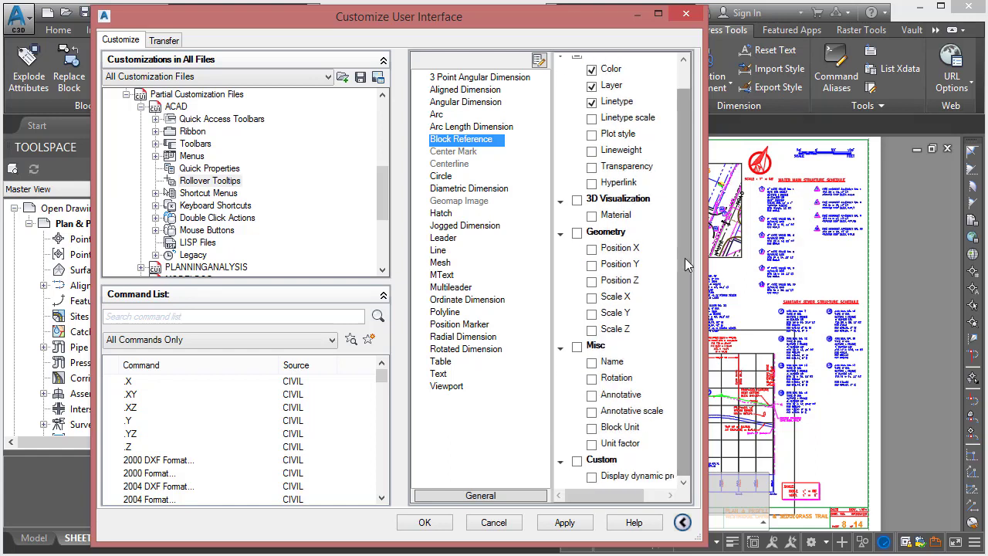
pyautogui.click(591, 363)
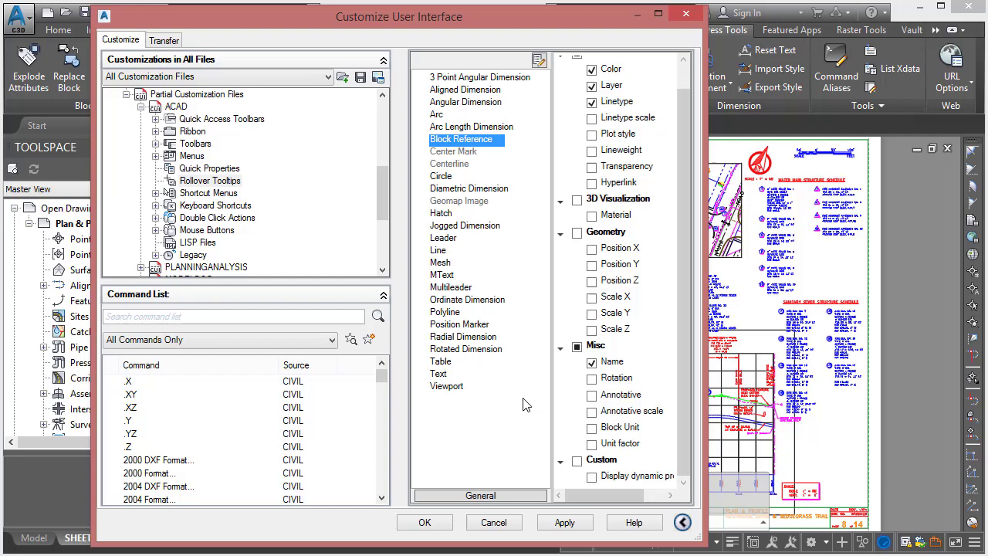
pyautogui.click(425, 522)
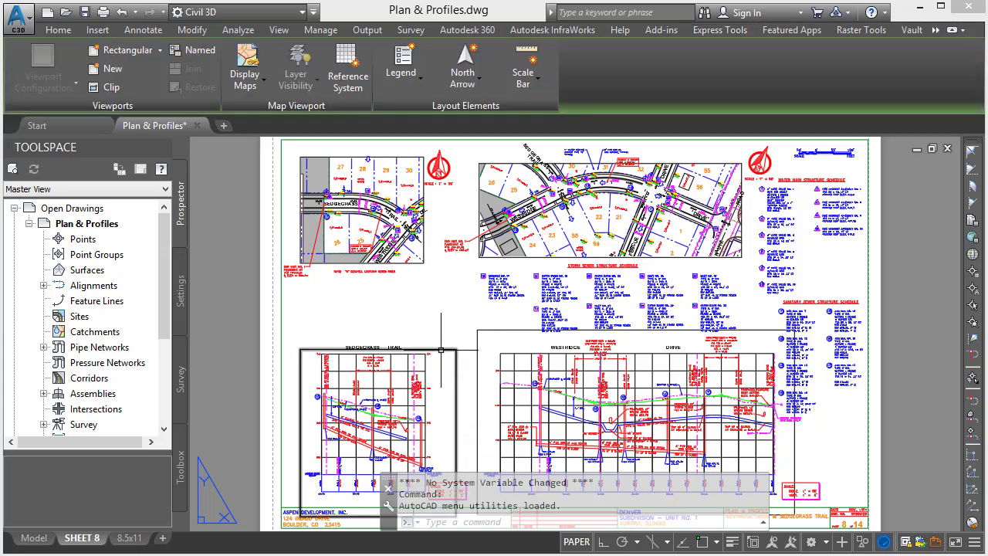
# Display the lower-left viewport tooltip: Layer _VP, Display locked No, Standard scale 1" = 50'.
pyautogui.moveTo(441, 349)
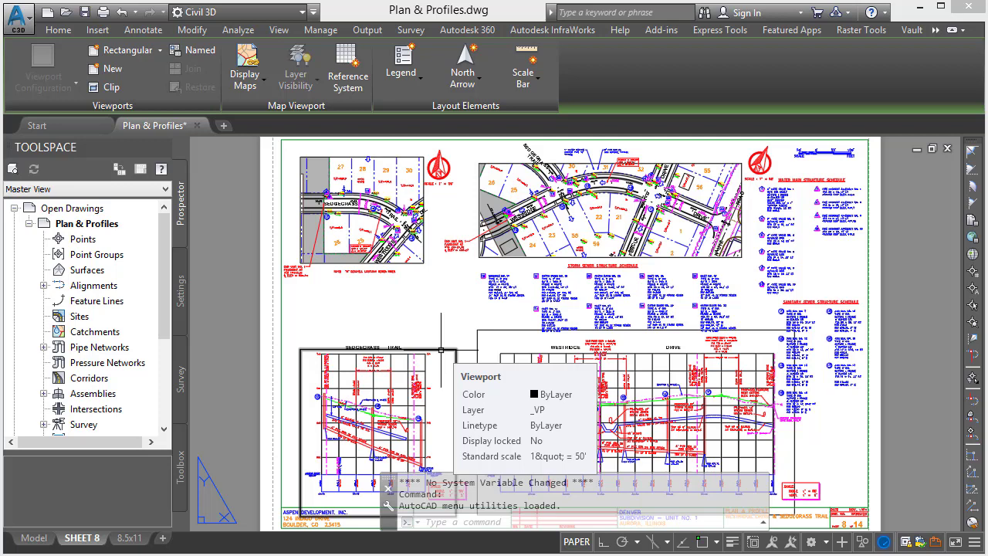
# Lock the display of the lower-left viewport.
pyautogui.click(441, 350)
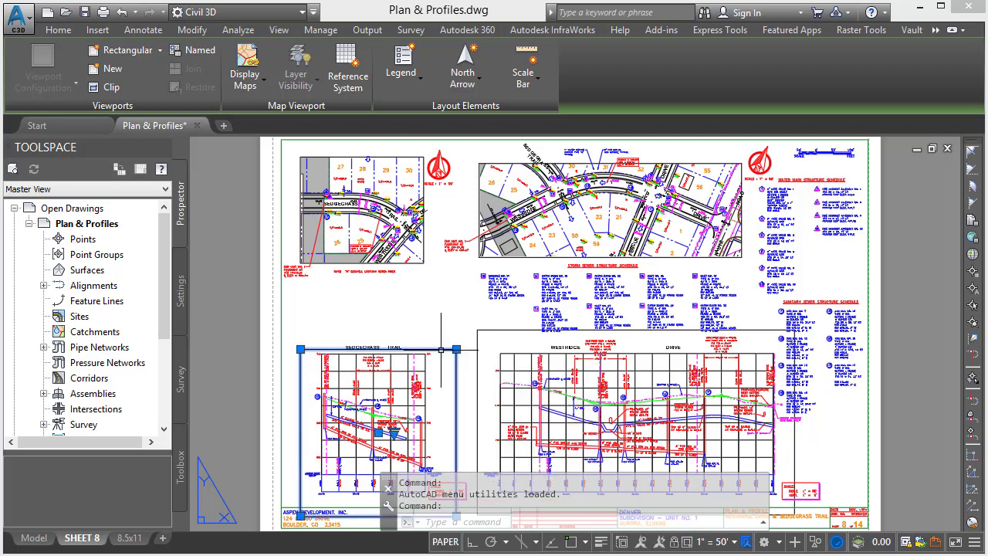
pyautogui.click(673, 545)
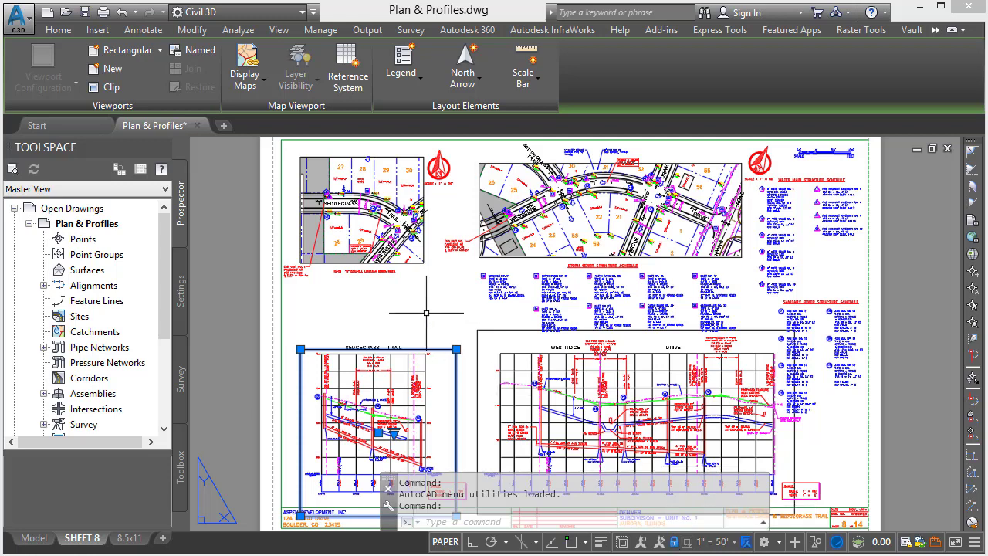
pyautogui.press('Escape')
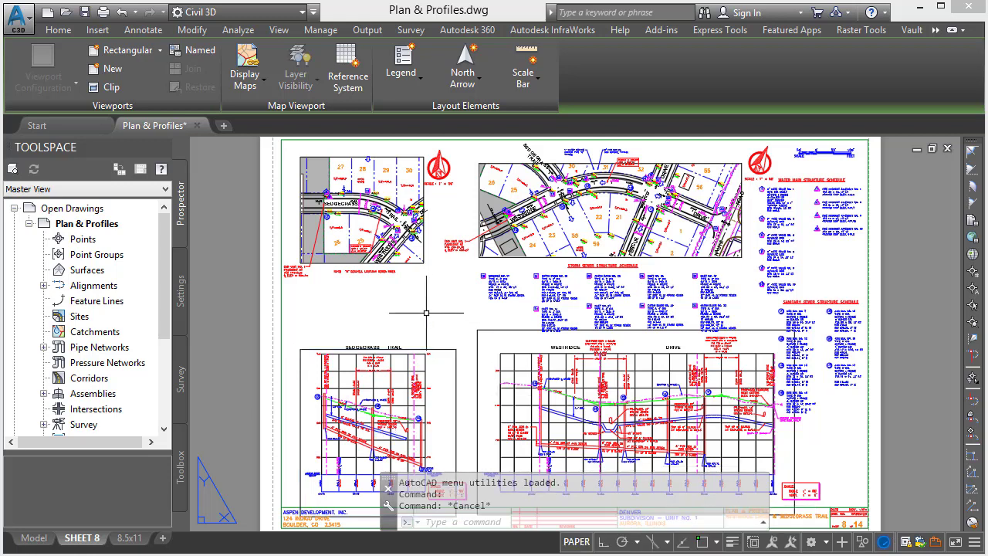
# Set the top-left plan viewport to 1" = 50' and lock its display.
pyautogui.click(424, 255)
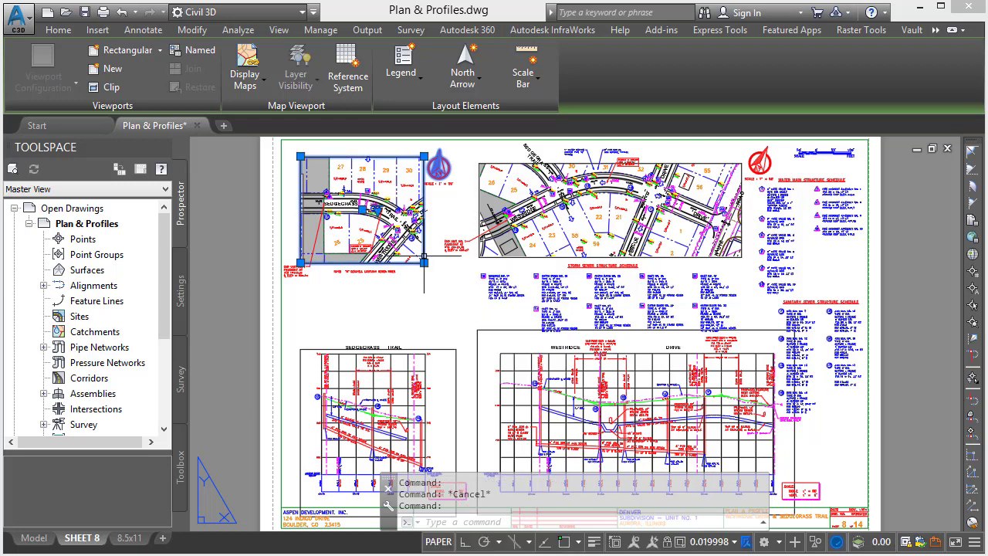
pyautogui.click(735, 543)
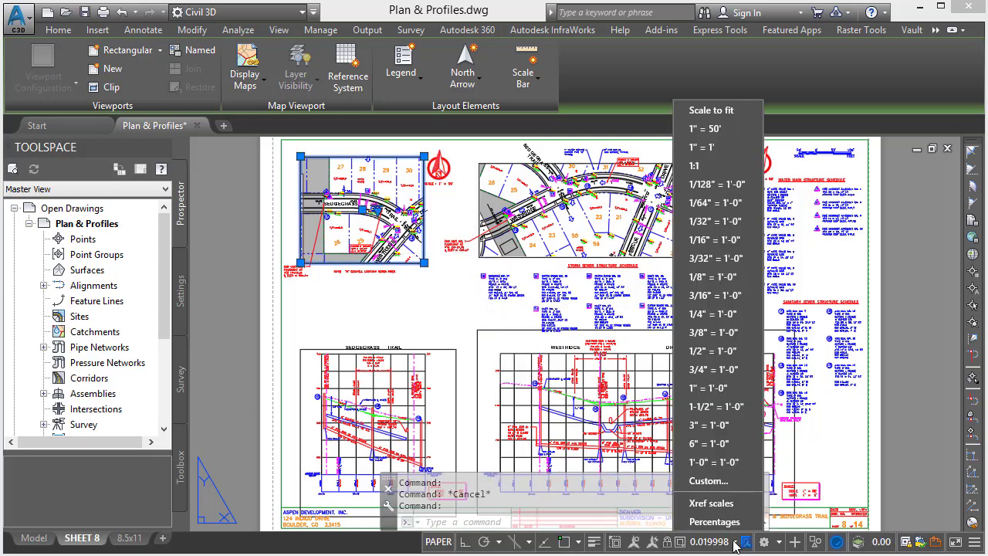
pyautogui.click(736, 129)
pyautogui.click(674, 541)
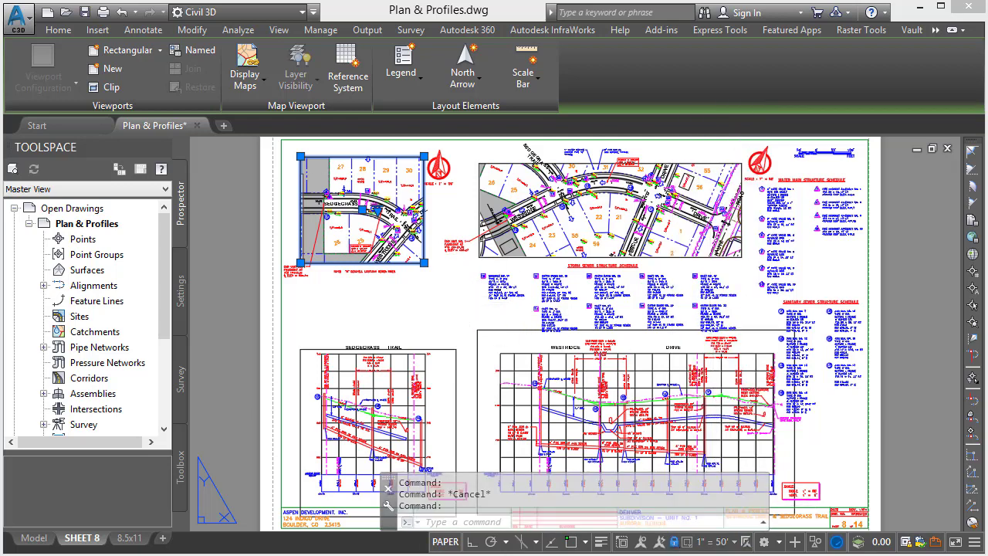
pyautogui.press('Escape')
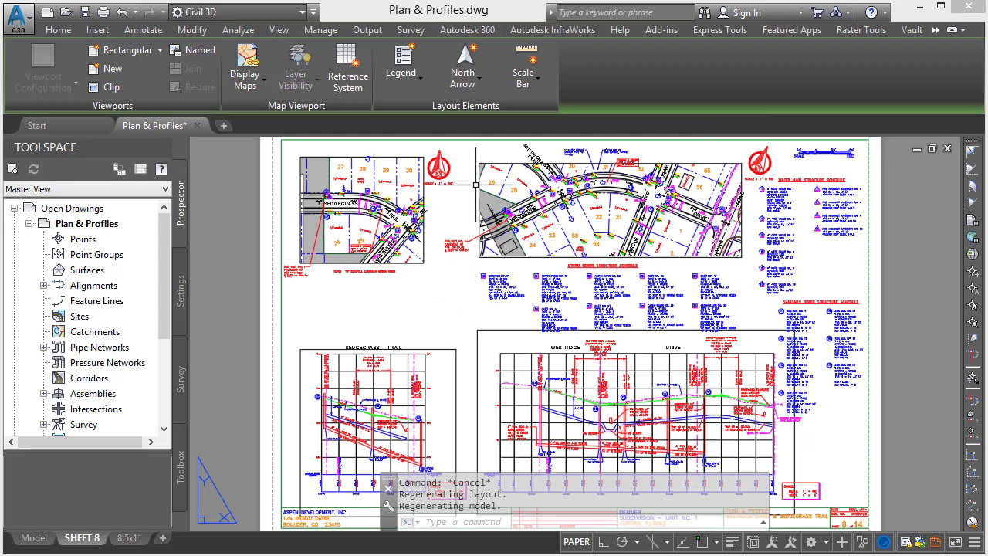
pyautogui.moveTo(447, 157)
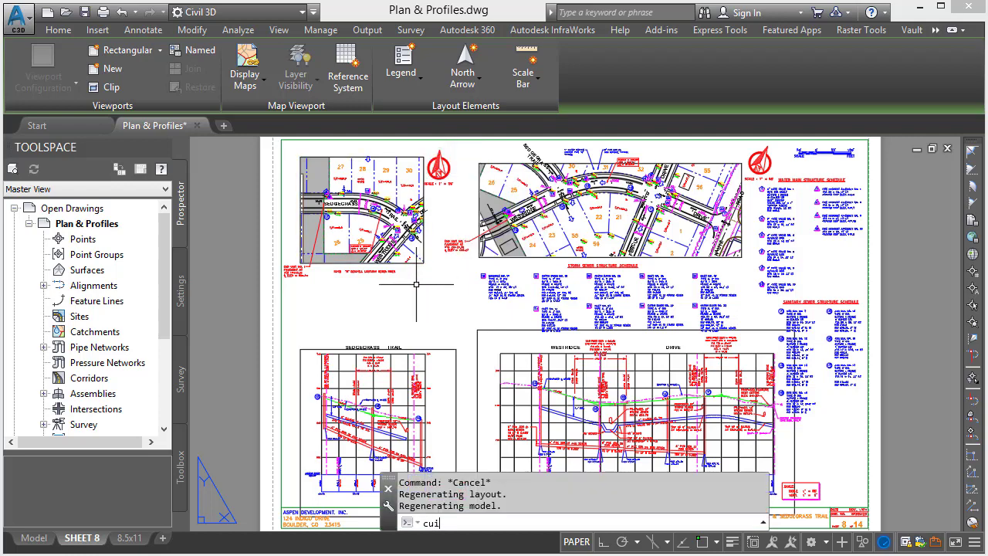
# Reopen CUI and select Rollover Tooltips under the CIVIL customization file.
pyautogui.write('cui')
pyautogui.press('Return')
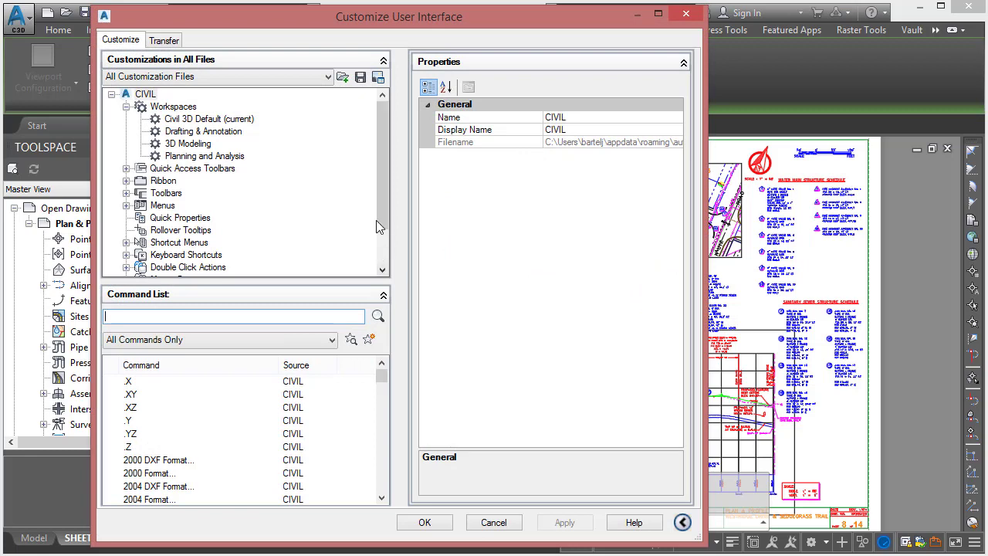
pyautogui.moveTo(384, 130); pyautogui.dragTo(386, 172)
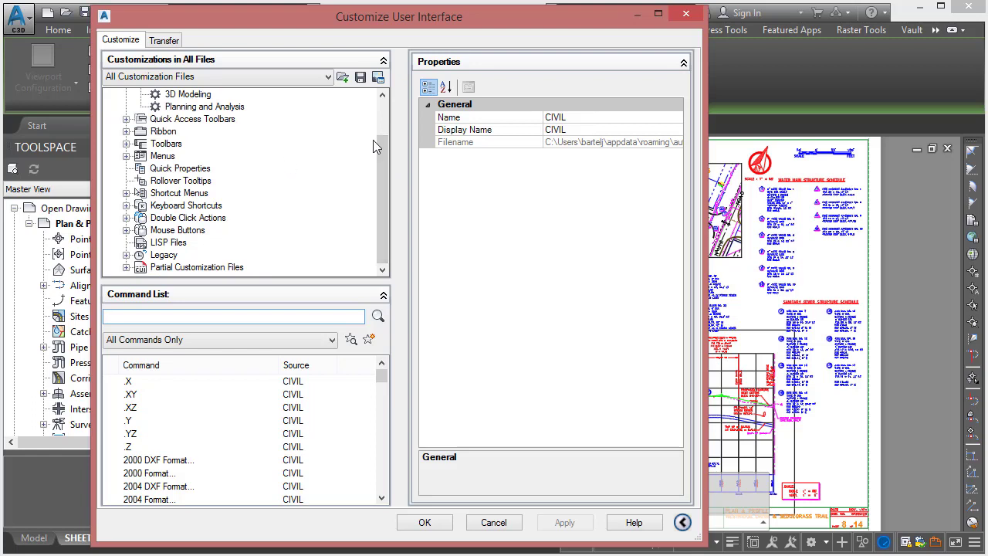
pyautogui.moveTo(383, 138)
pyautogui.mouseDown()
pyautogui.moveTo(384, 98)
pyautogui.moveTo(384, 151)
pyautogui.mouseUp()
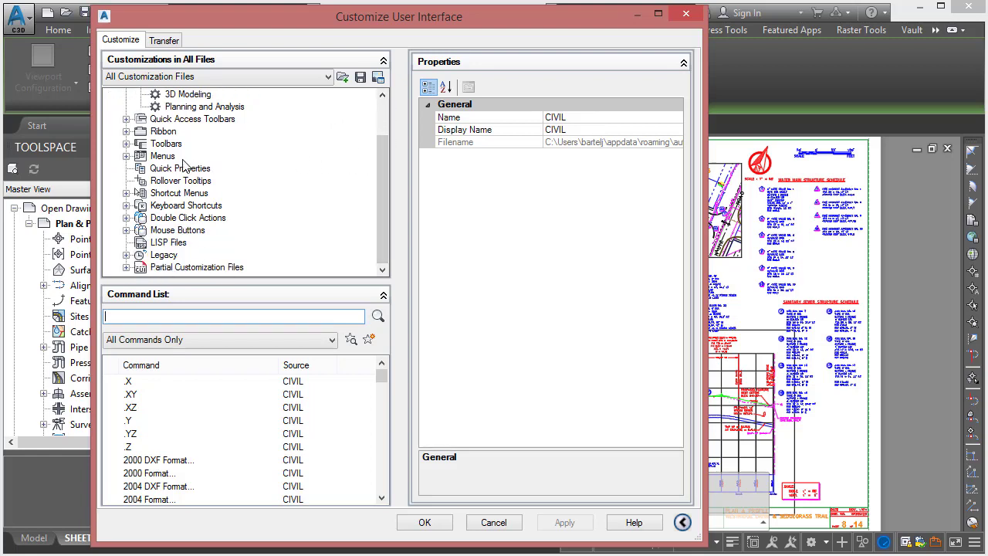
pyautogui.click(156, 183)
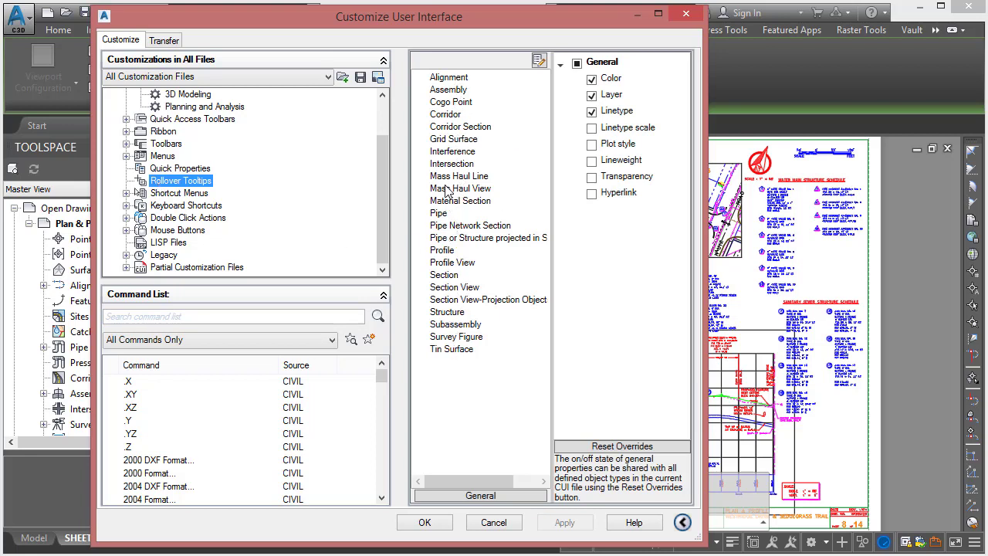
# Inspect Alignment, Cogo Point and Corridor tooltips, ending on Corridor's Style, Name, Layer and Code Set Style.
pyautogui.click(450, 79)
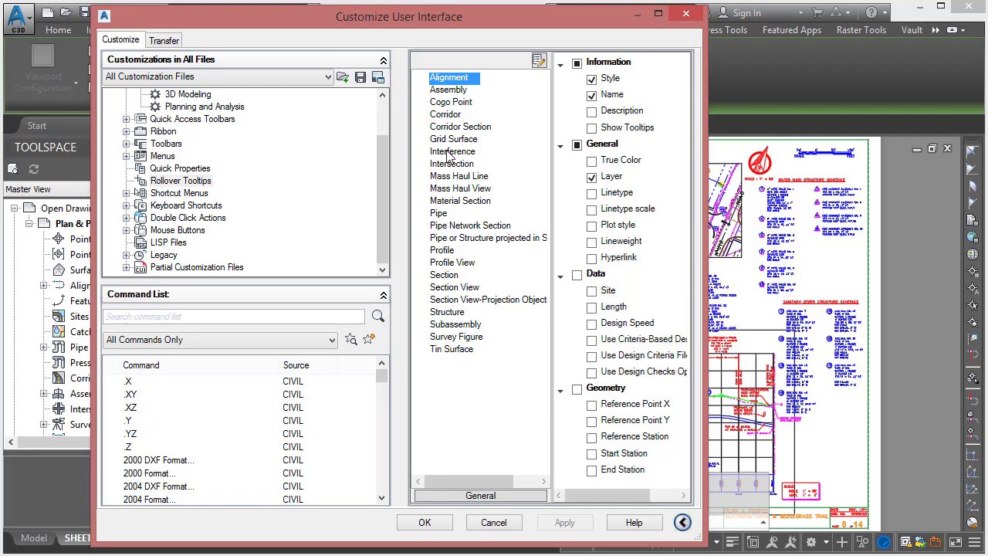
pyautogui.click(452, 104)
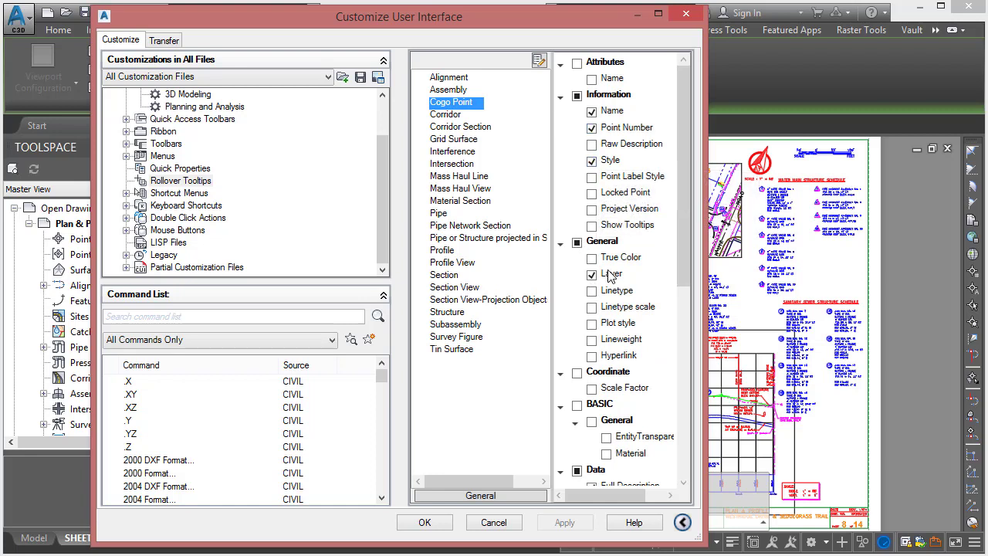
pyautogui.moveTo(682, 164)
pyautogui.mouseDown()
pyautogui.moveTo(697, 372)
pyautogui.moveTo(670, 153)
pyautogui.mouseUp()
pyautogui.click(436, 115)
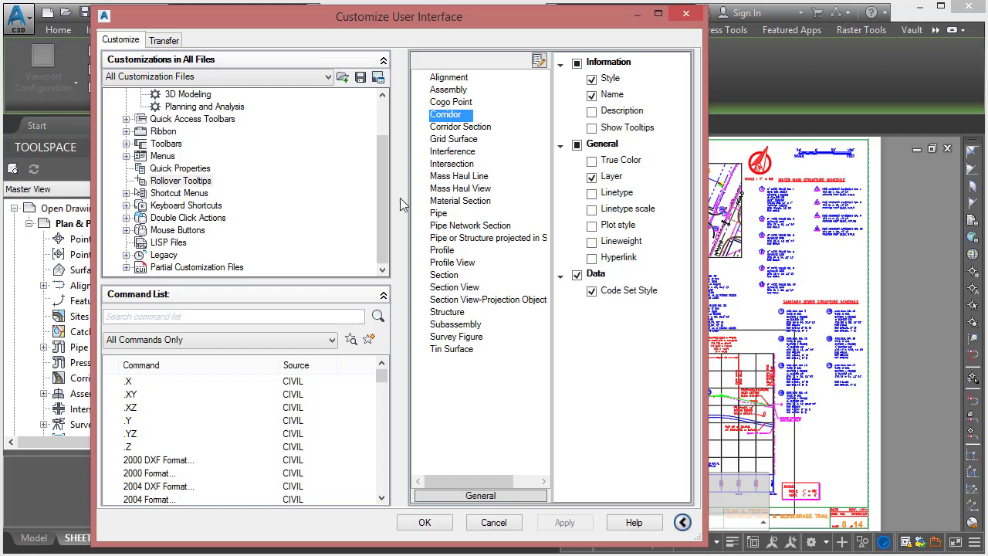
pyautogui.moveTo(382, 180); pyautogui.dragTo(383, 138)
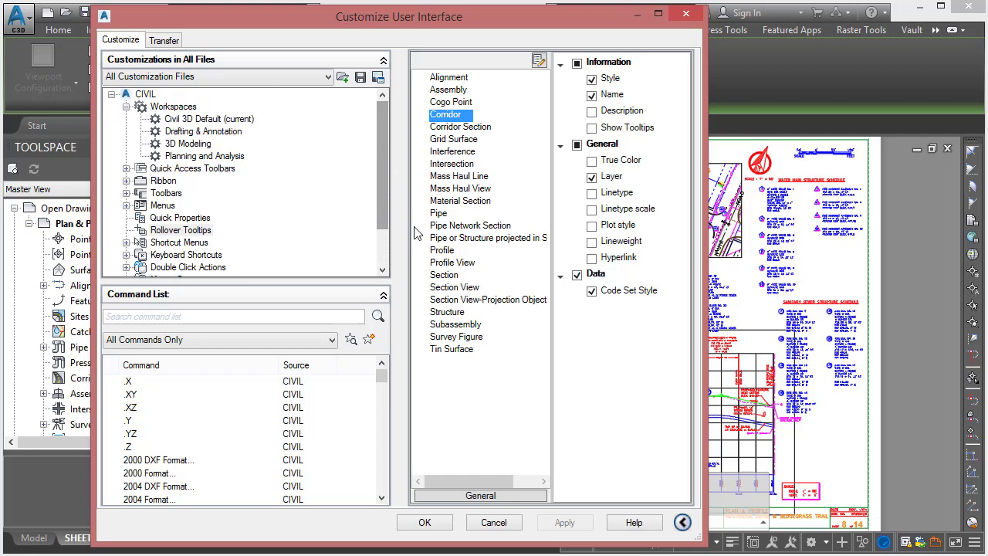
# Close Customize User Interface with OK, returning to the SHEET 8 layout of Plan & Profiles.dwg.
pyautogui.click(425, 523)
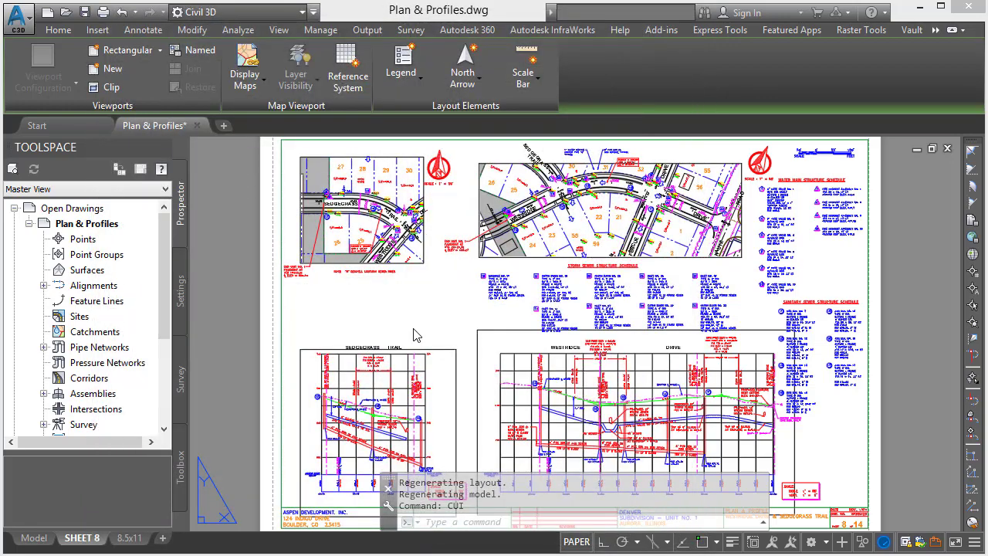